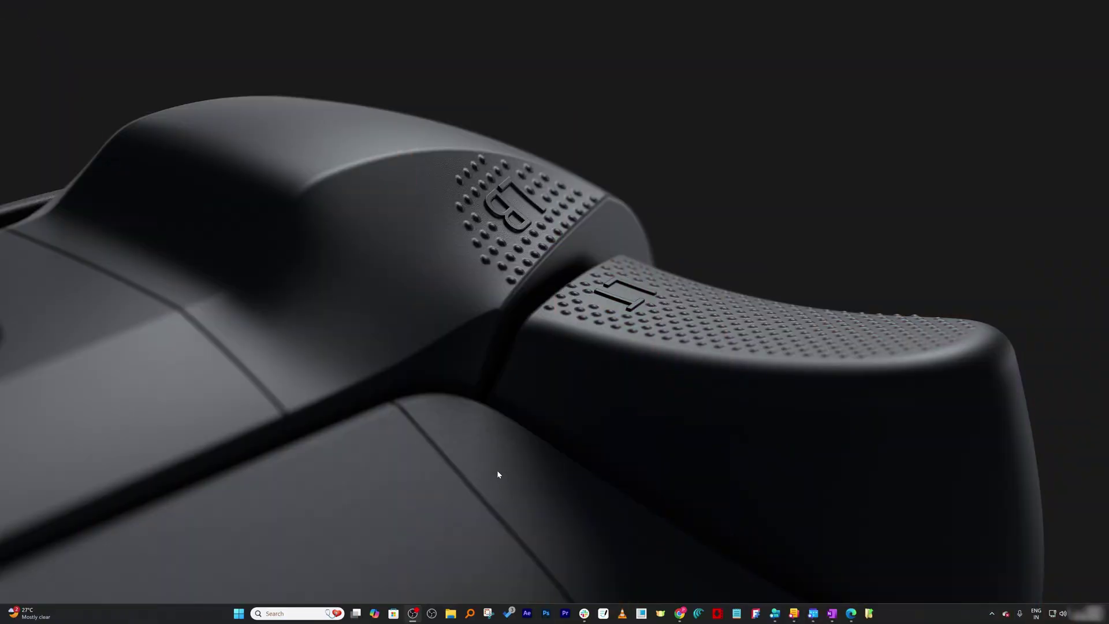
# - Search Google for 'zoho writer' in Chrome and open the Zoho Writer desktop app page
pyautogui.click(679, 613)
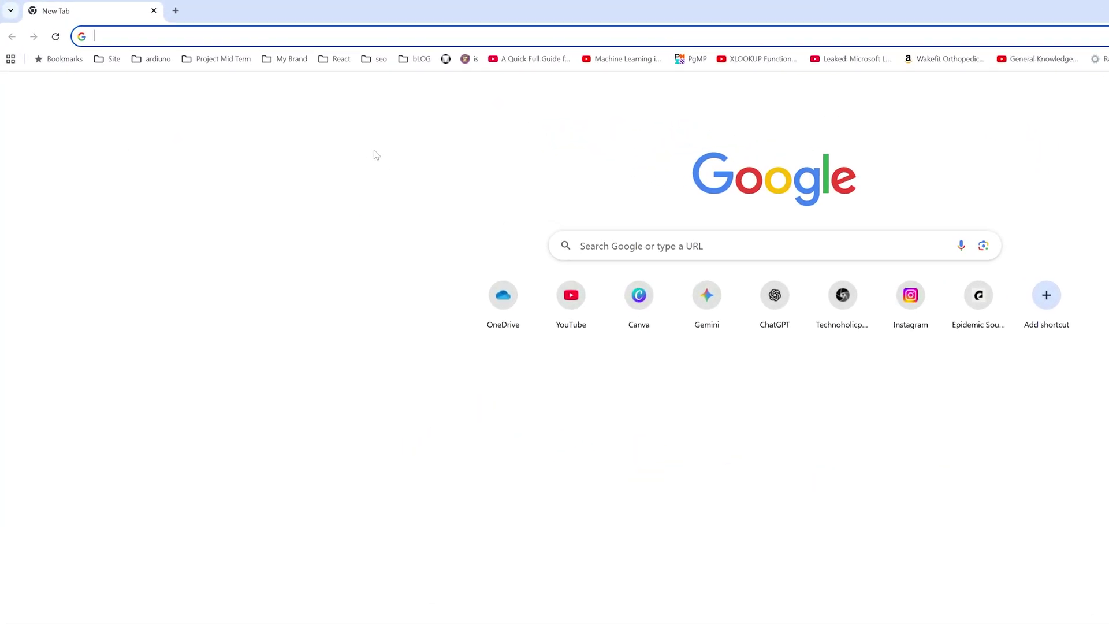
pyautogui.write('zoho writer')
pyautogui.press('Return')
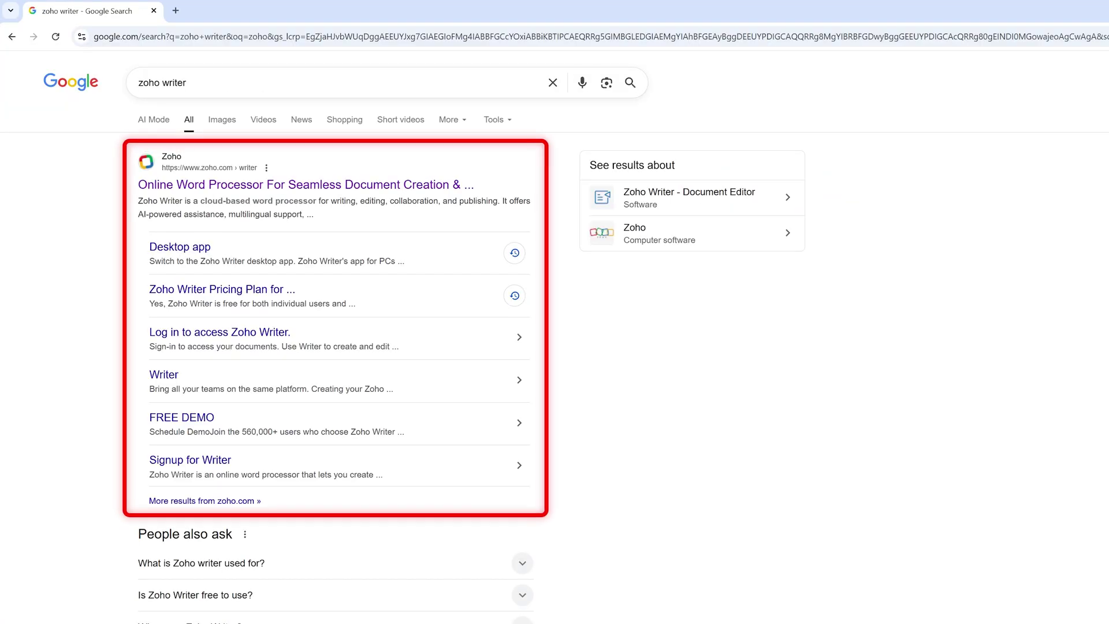
pyautogui.click(189, 247)
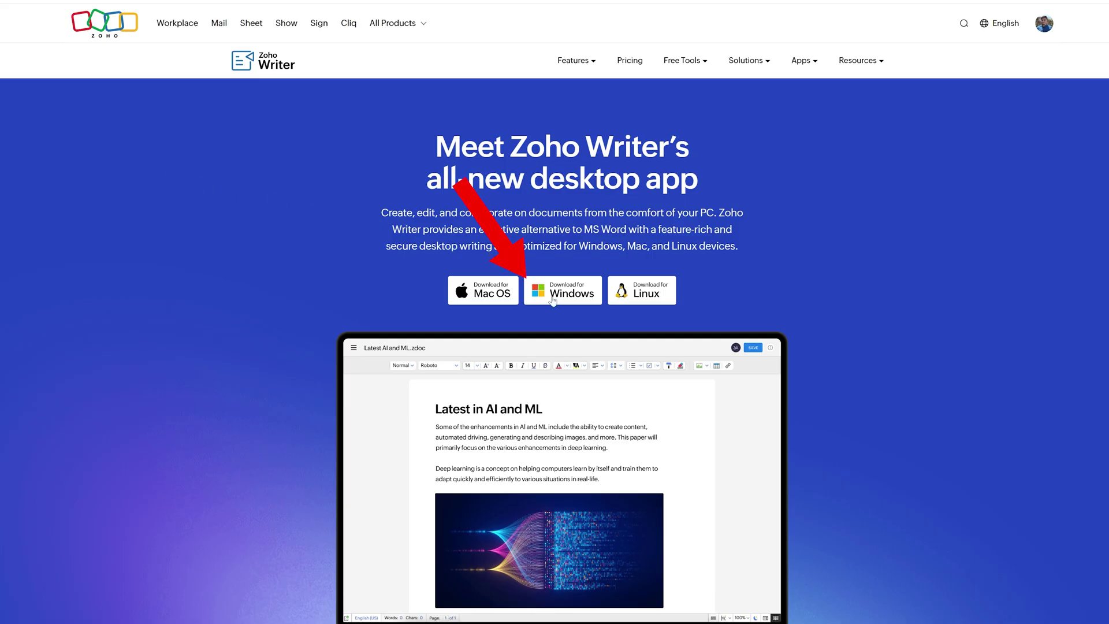
# - Download the Windows installer, dismiss the updates sign-up form, and check the downloads list
pyautogui.click(554, 300)
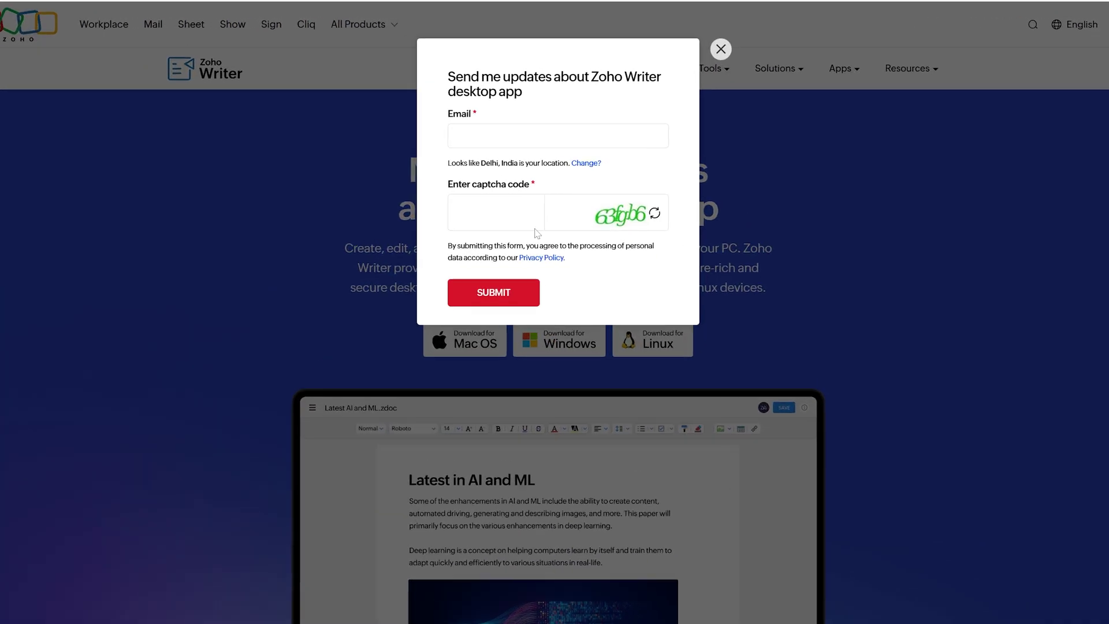
pyautogui.click(551, 151)
pyautogui.moveTo(513, 103)
pyautogui.mouseDown()
pyautogui.moveTo(428, 85)
pyautogui.moveTo(511, 104)
pyautogui.mouseUp()
pyautogui.click(519, 104)
pyautogui.click(736, 53)
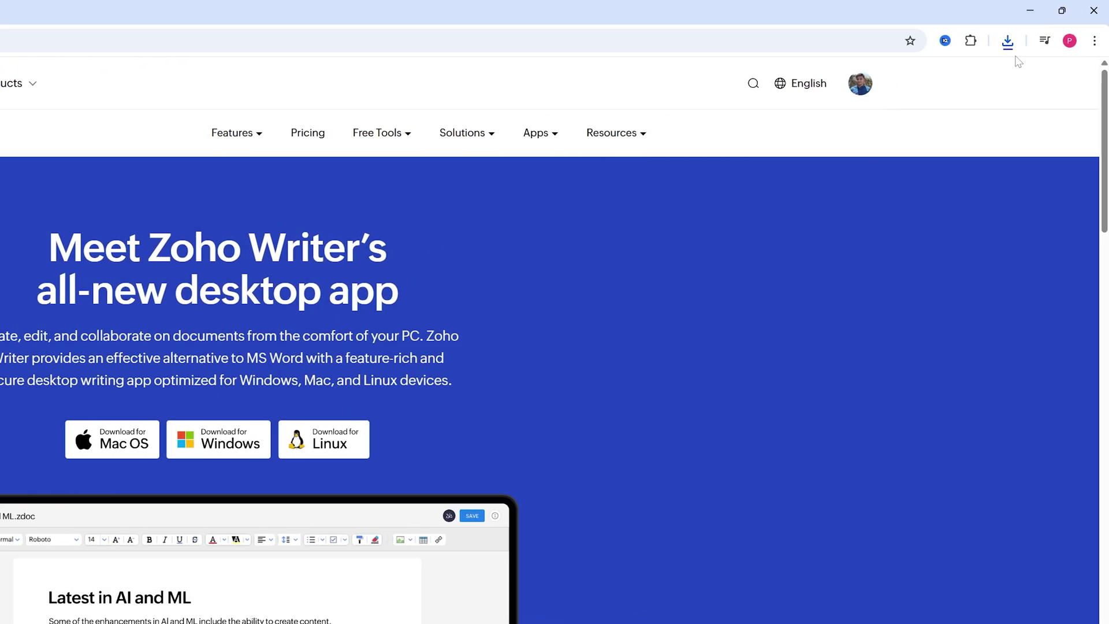
pyautogui.click(1007, 41)
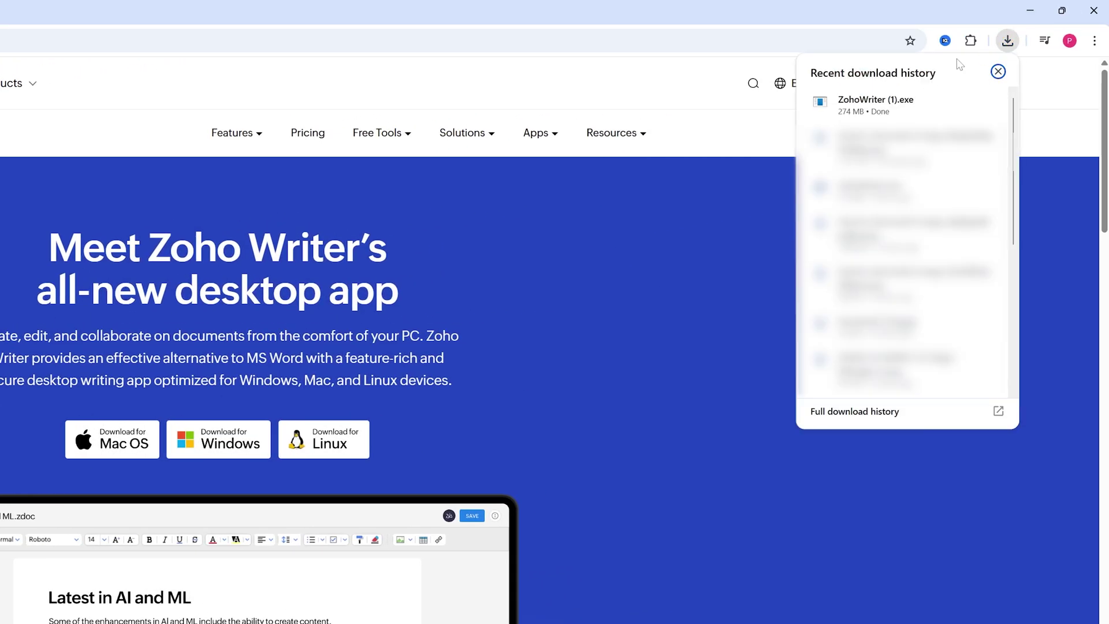
# - Install Zoho Writer 3.5.0 only for the current user from ZohoWriter (1).exe and launch it
pyautogui.click(878, 111)
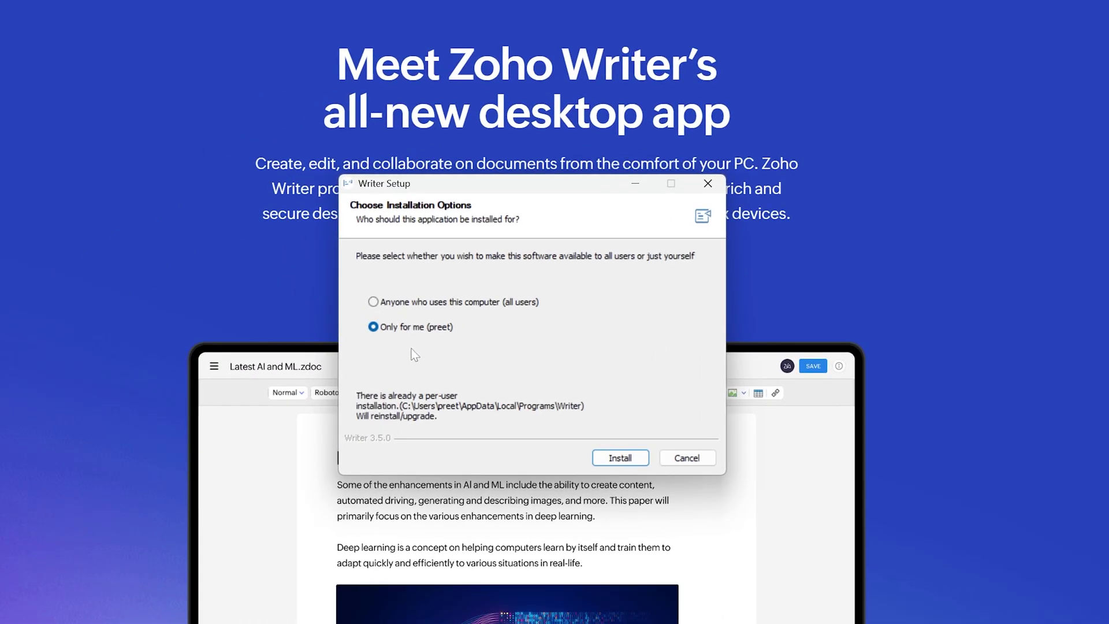
pyautogui.click(621, 457)
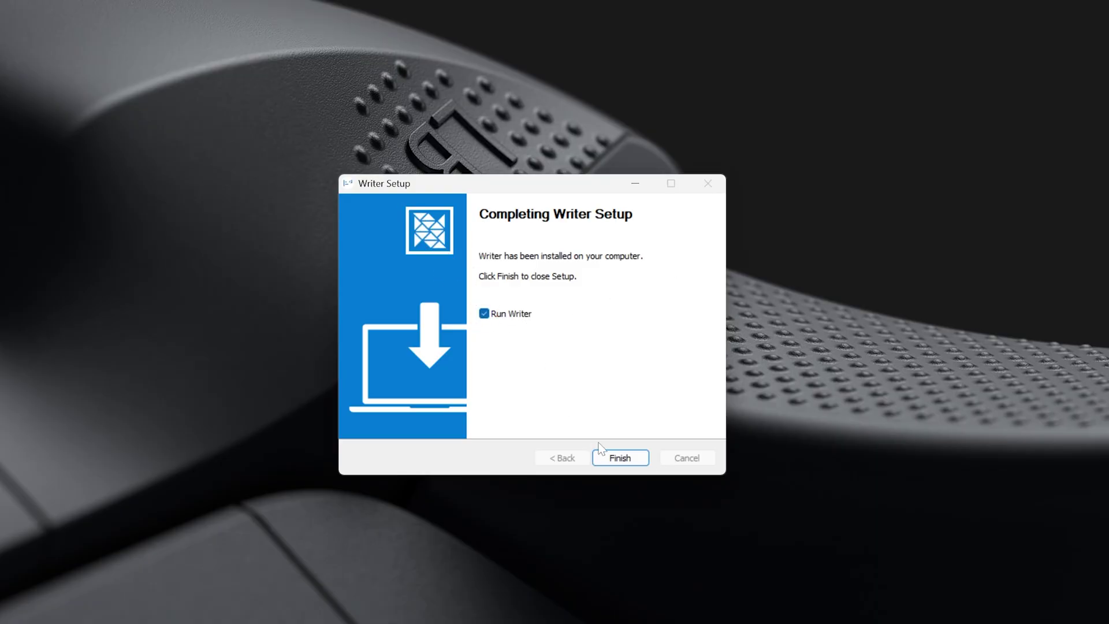
pyautogui.click(630, 459)
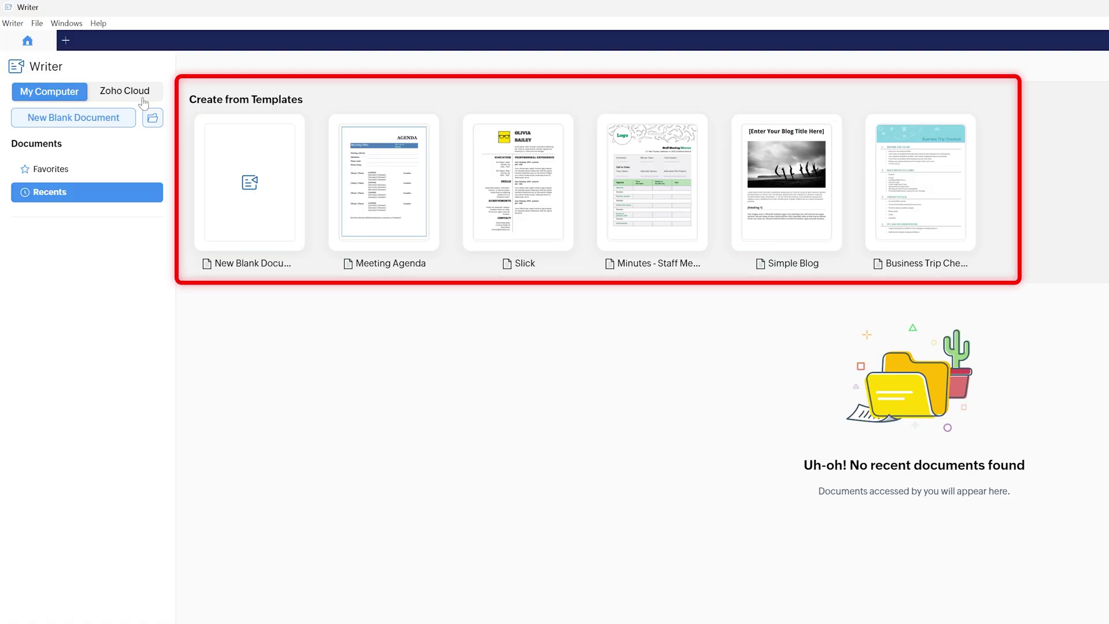
# - Sign in to Zoho Cloud with a Google account, entering the account email and password
pyautogui.click(115, 89)
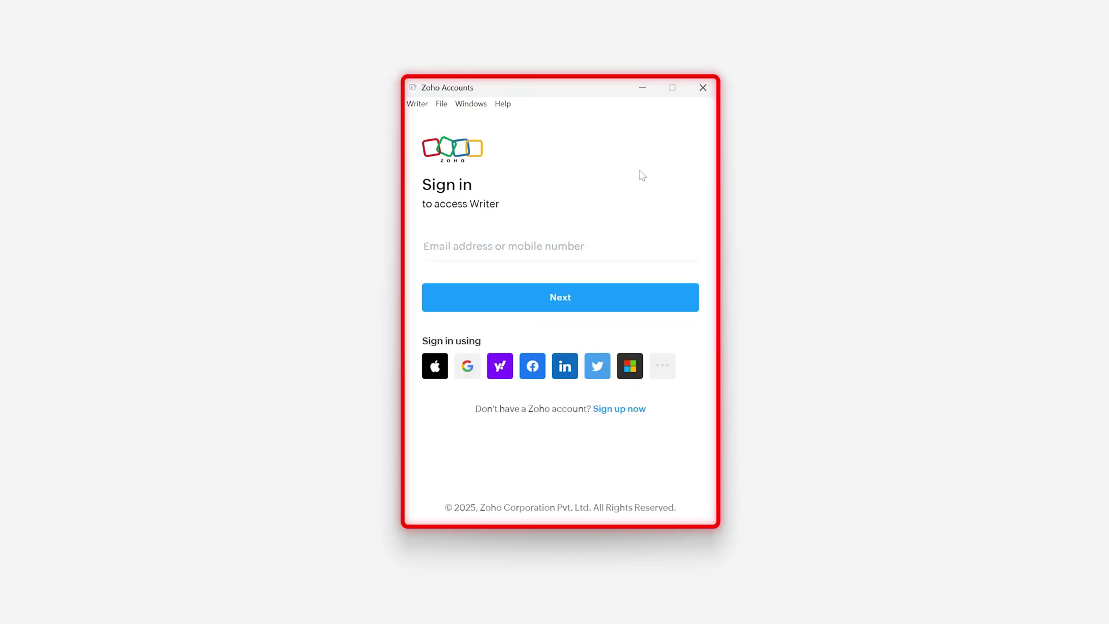
pyautogui.click(469, 367)
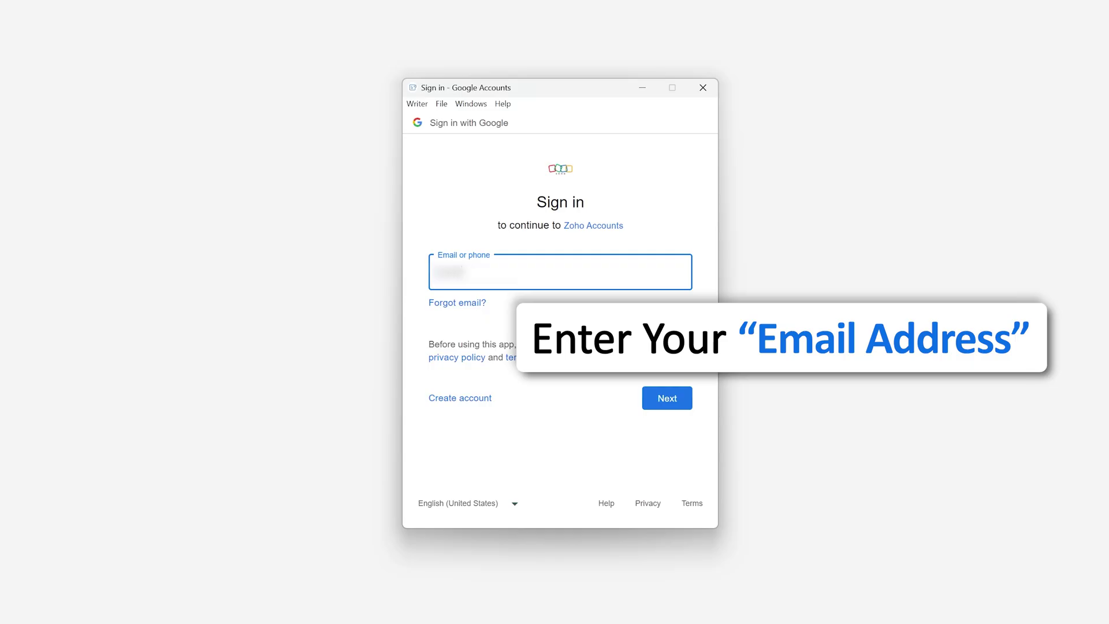
pyautogui.write('mail')
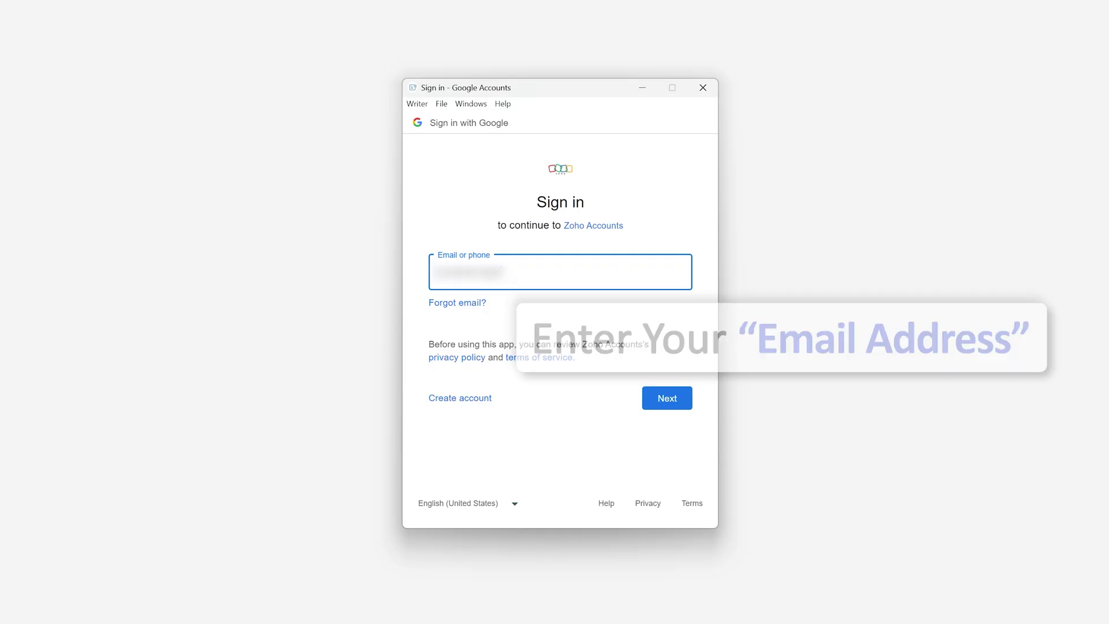
pyautogui.press('Return')
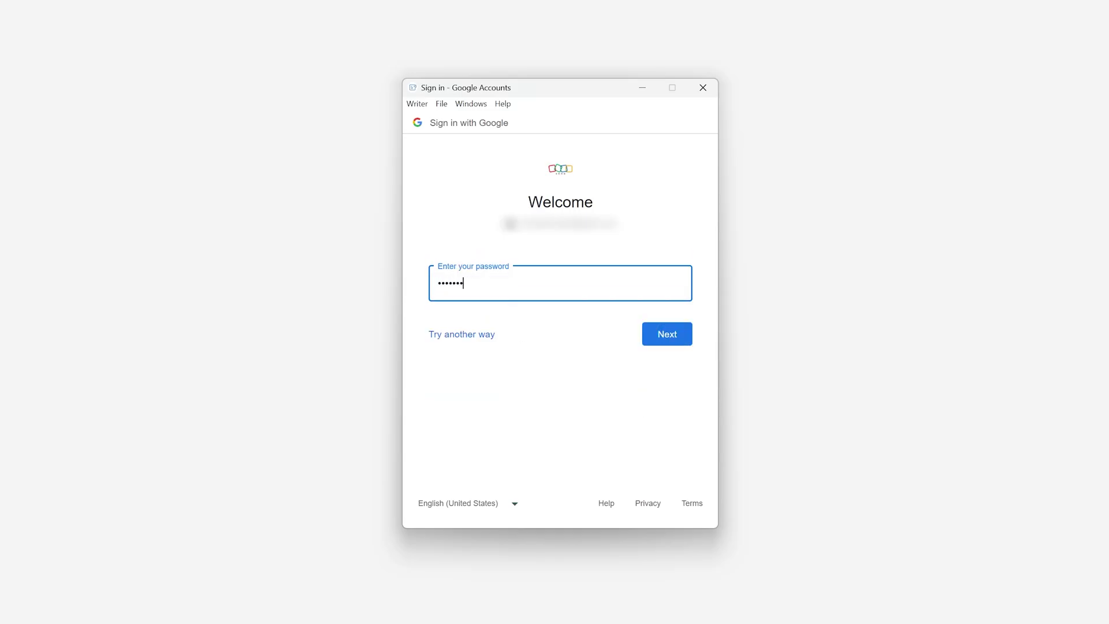
pyautogui.press('Return')
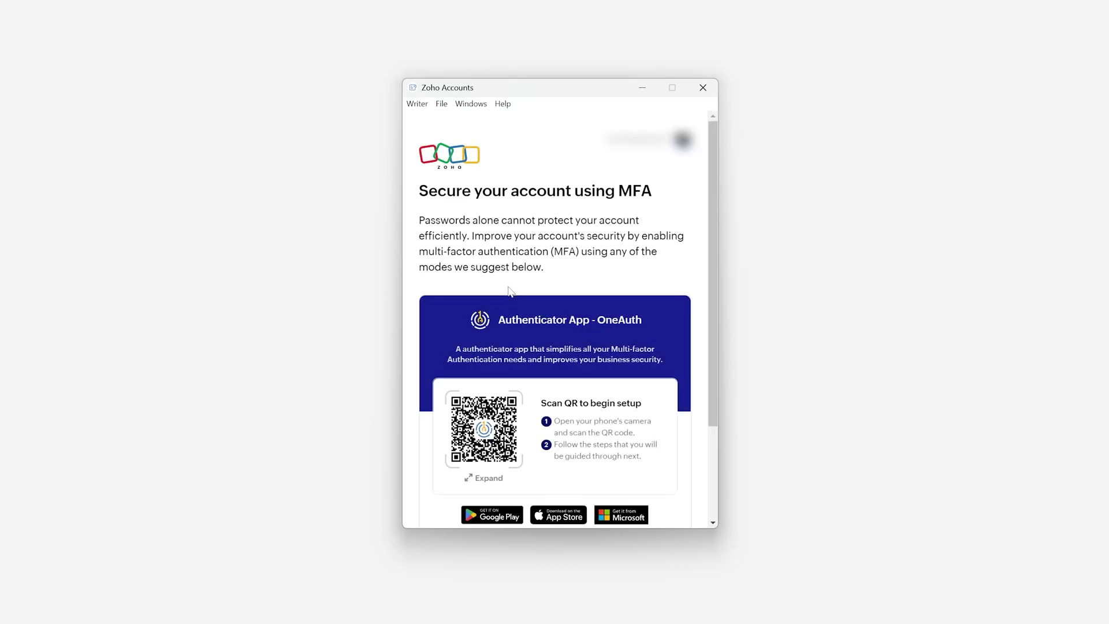
# - Skip MFA setup with a reminder in 2 weeks to finish signing in
pyautogui.scroll(-4, 527, 254)
pyautogui.scroll(4, 529, 258)
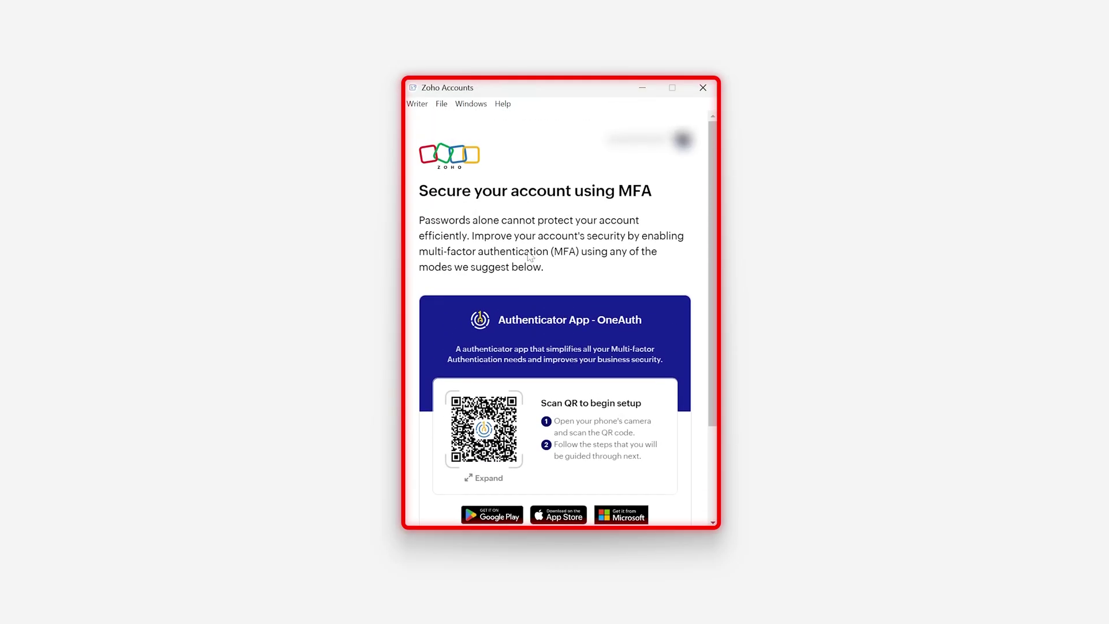
pyautogui.scroll(-3, 531, 243)
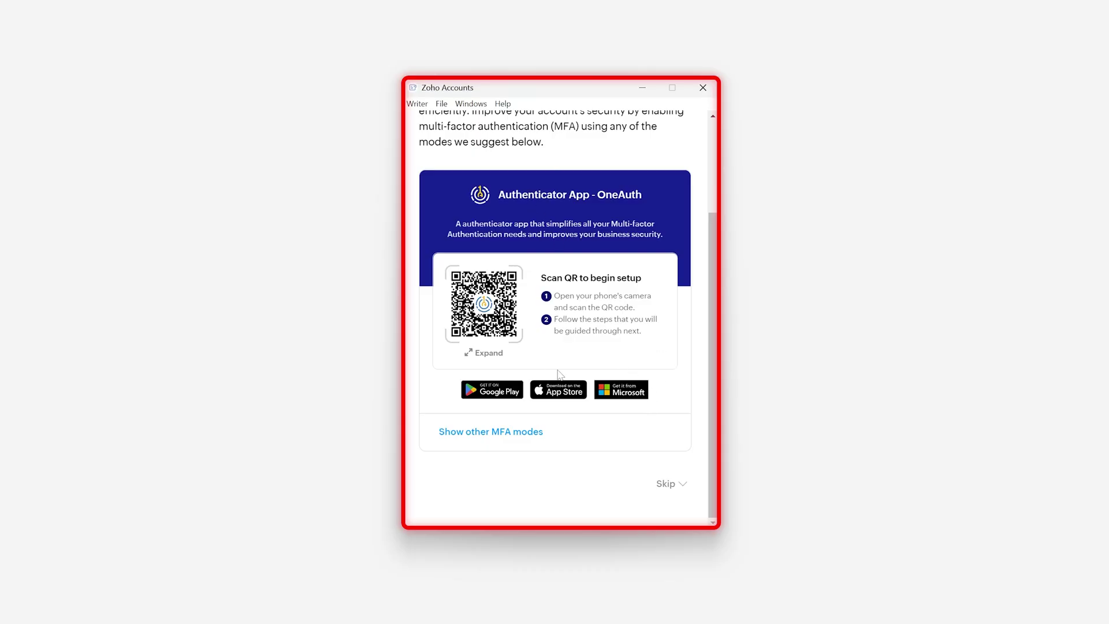
pyautogui.click(663, 484)
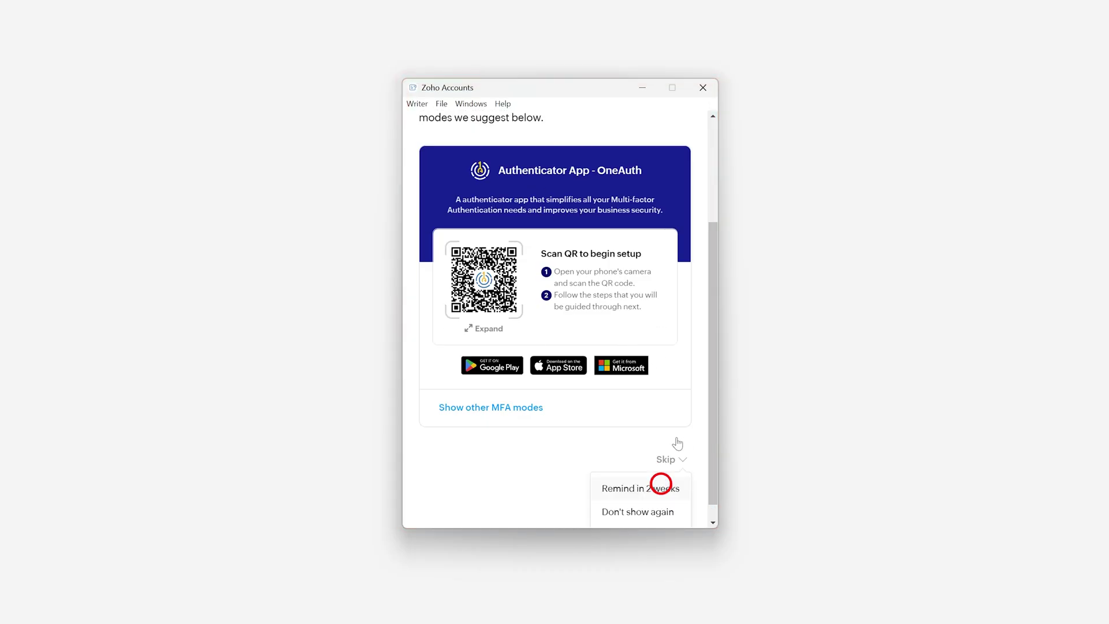
pyautogui.click(640, 489)
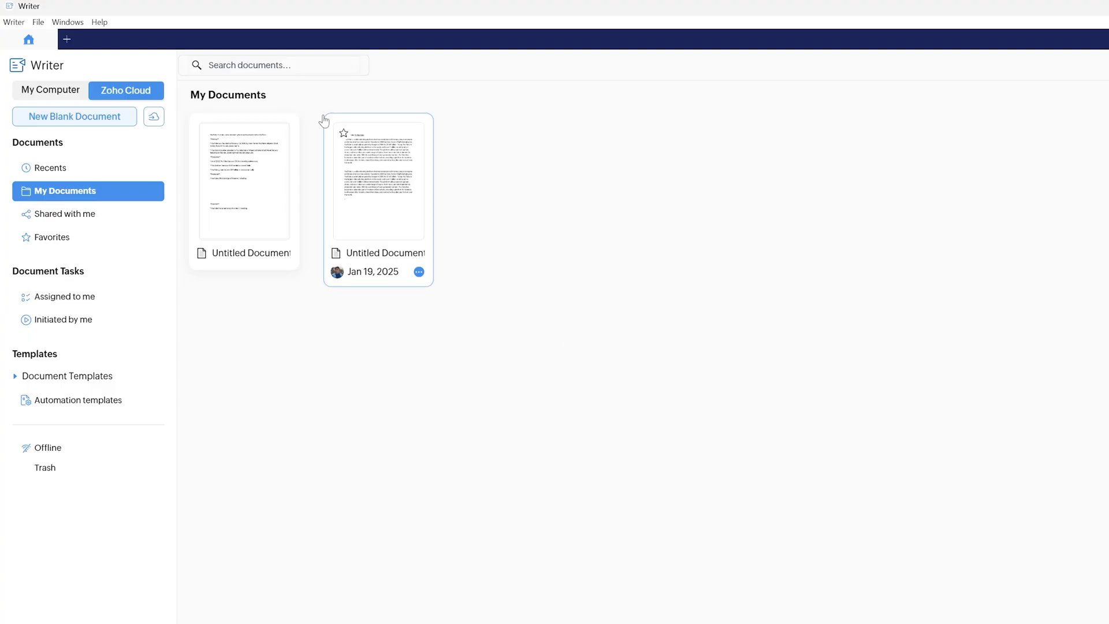
# - Open the second Untitled Document and place the cursor below its second paragraph
pyautogui.click(392, 148)
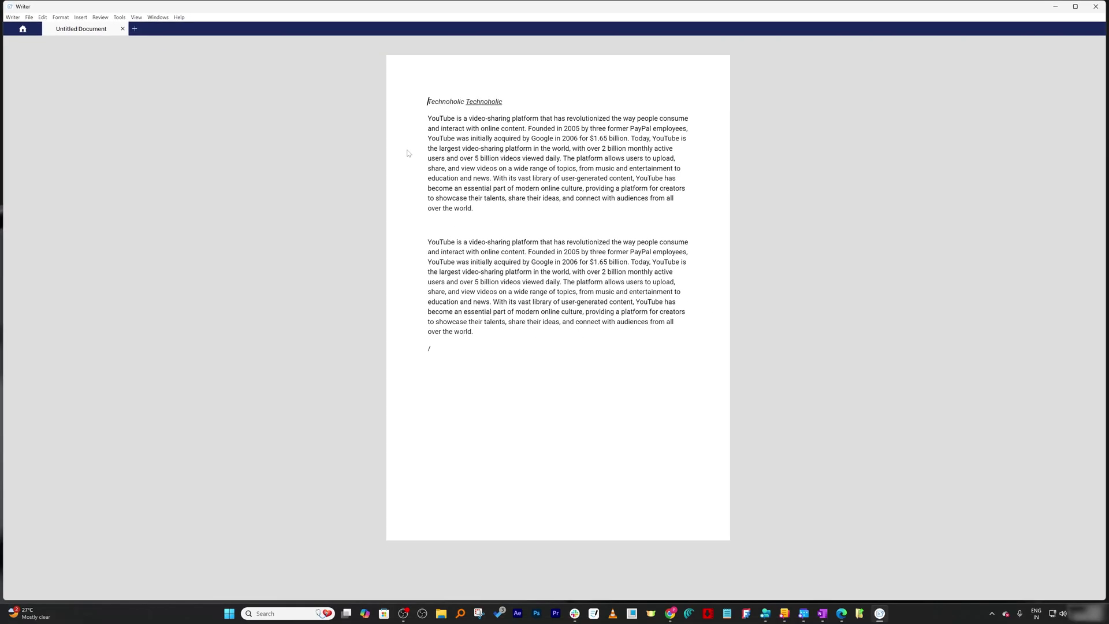
pyautogui.moveTo(508, 186); pyautogui.dragTo(507, 195)
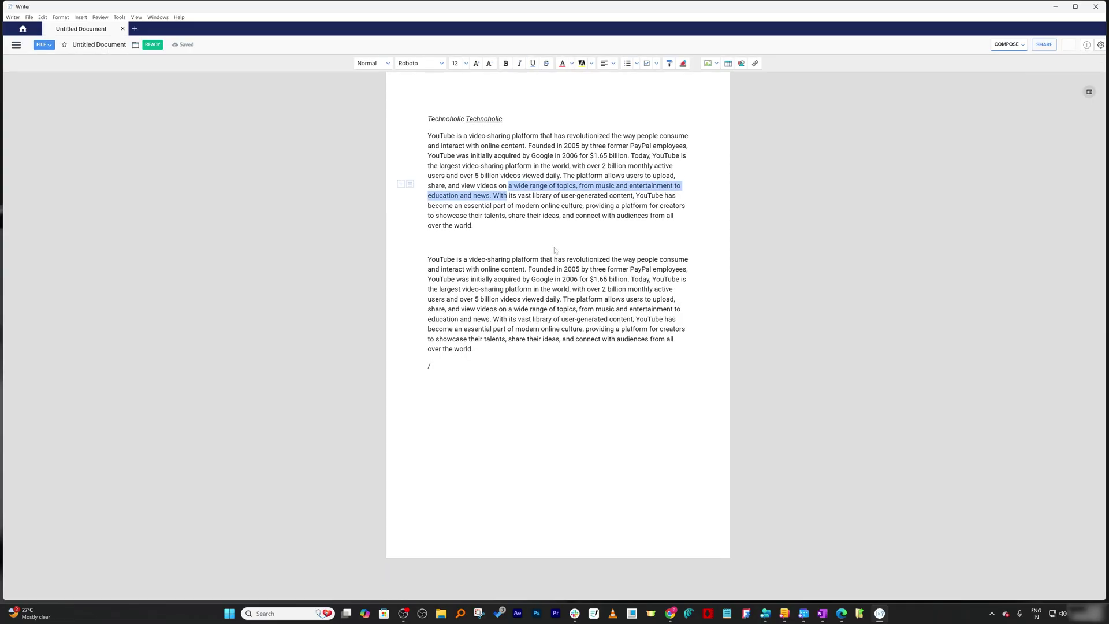
pyautogui.click(508, 166)
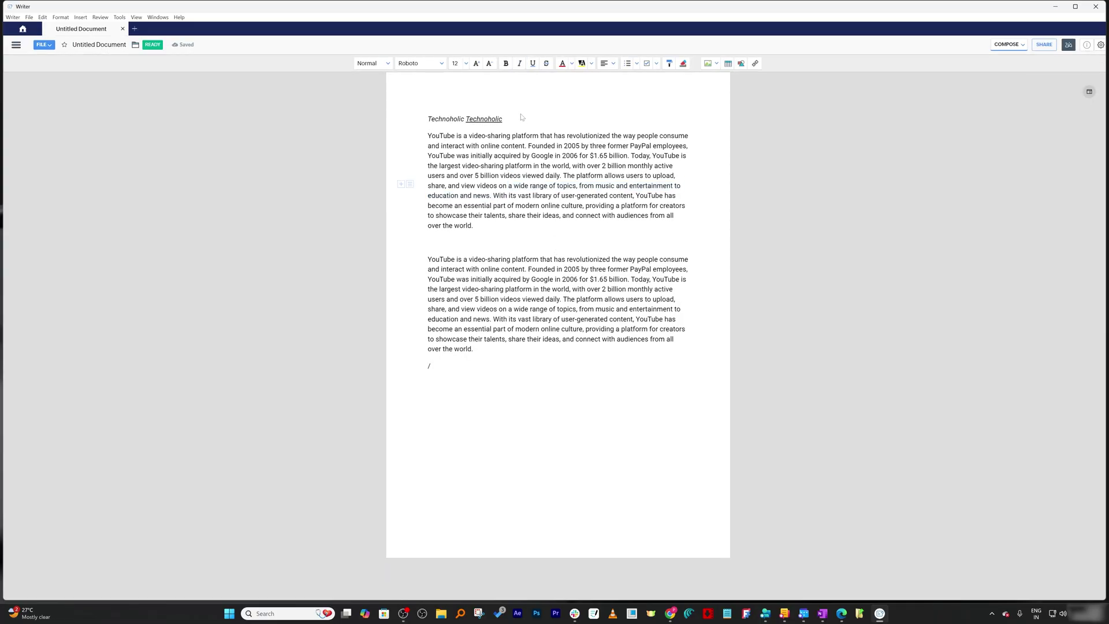
pyautogui.click(487, 355)
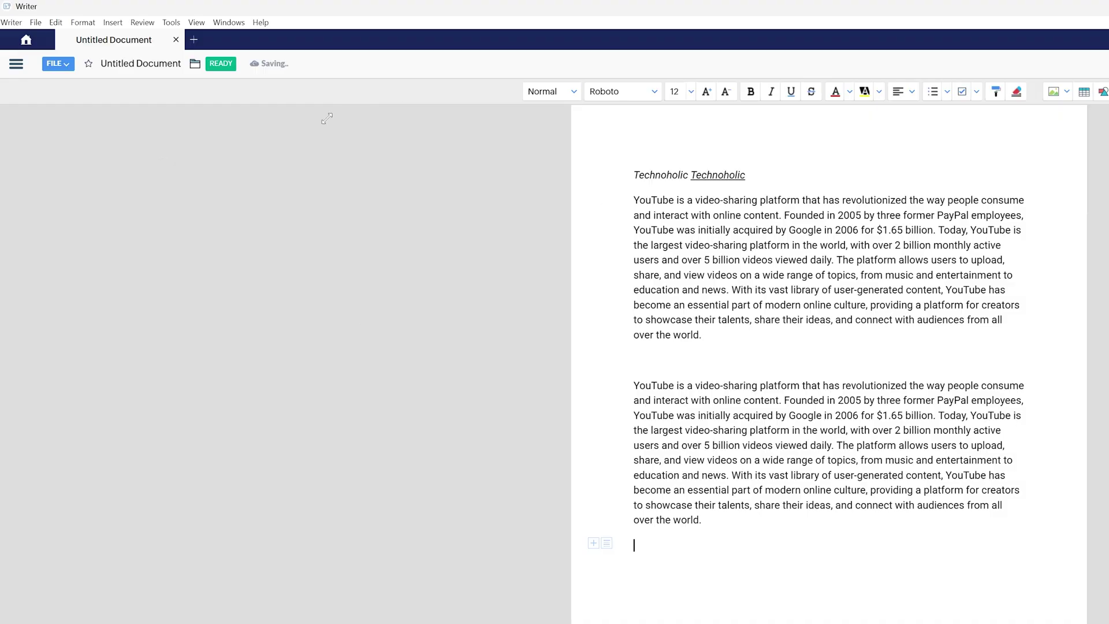
# - Create a new blank document tab, compare it with the YouTube document, and end on it
pyautogui.click(195, 40)
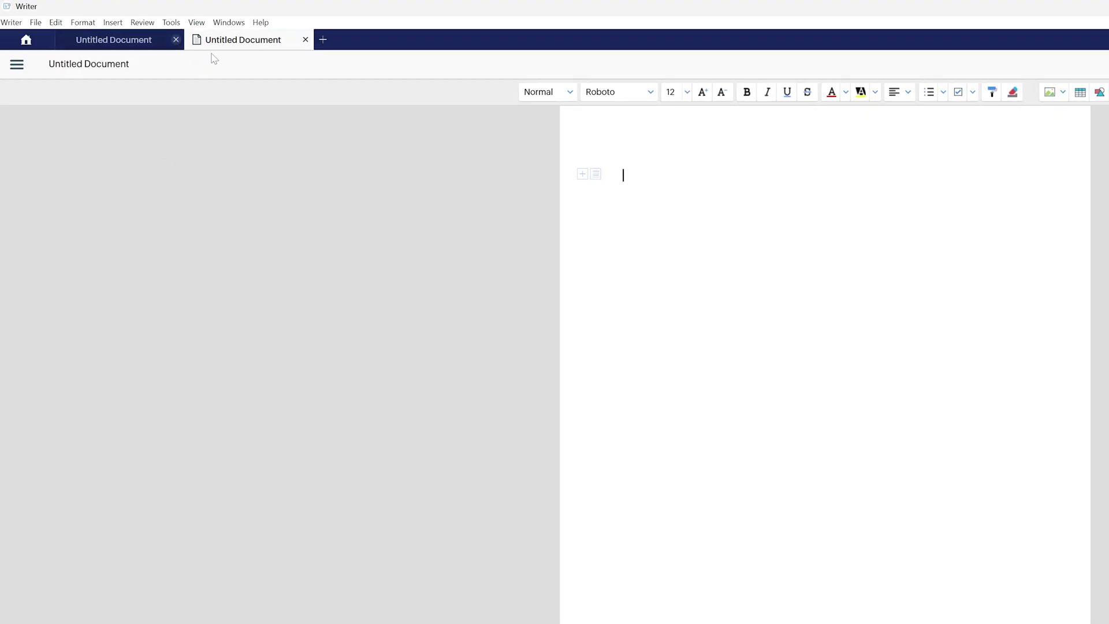
pyautogui.click(101, 41)
pyautogui.click(140, 41)
pyautogui.click(225, 40)
# - Open the side panel and browse its Format, Insert and Fields tabs
pyautogui.click(17, 66)
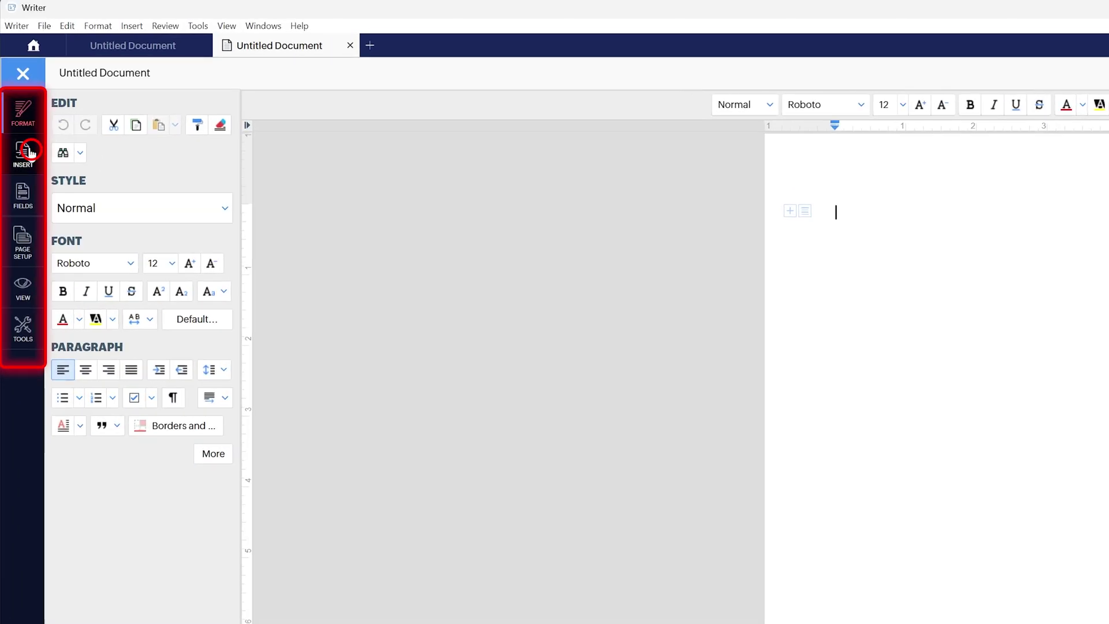
pyautogui.click(29, 152)
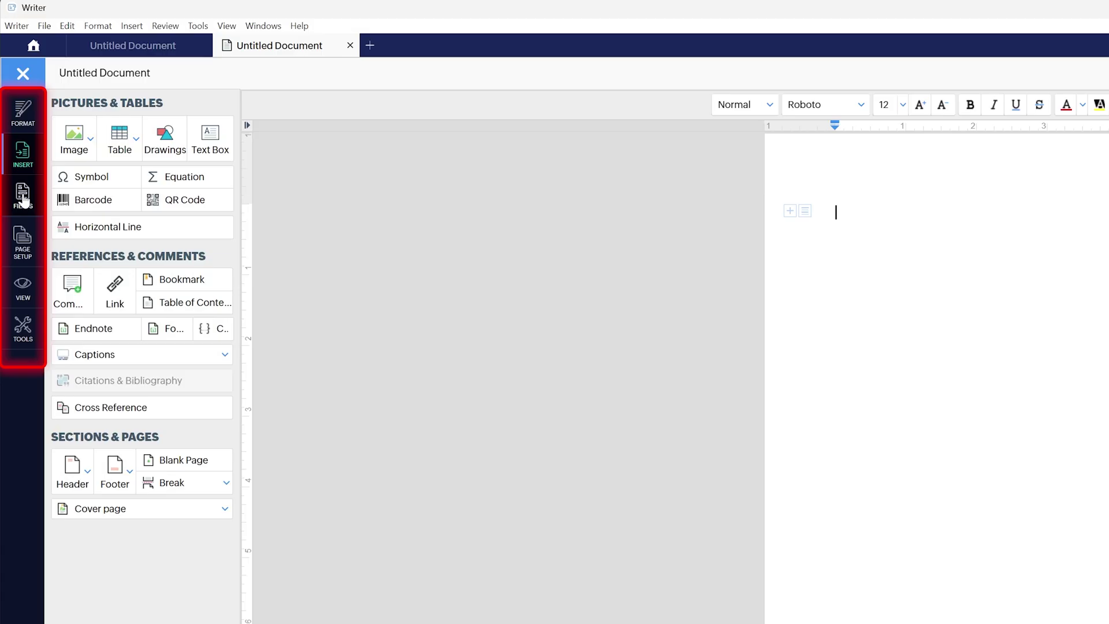
pyautogui.click(24, 197)
pyautogui.click(23, 153)
pyautogui.click(26, 121)
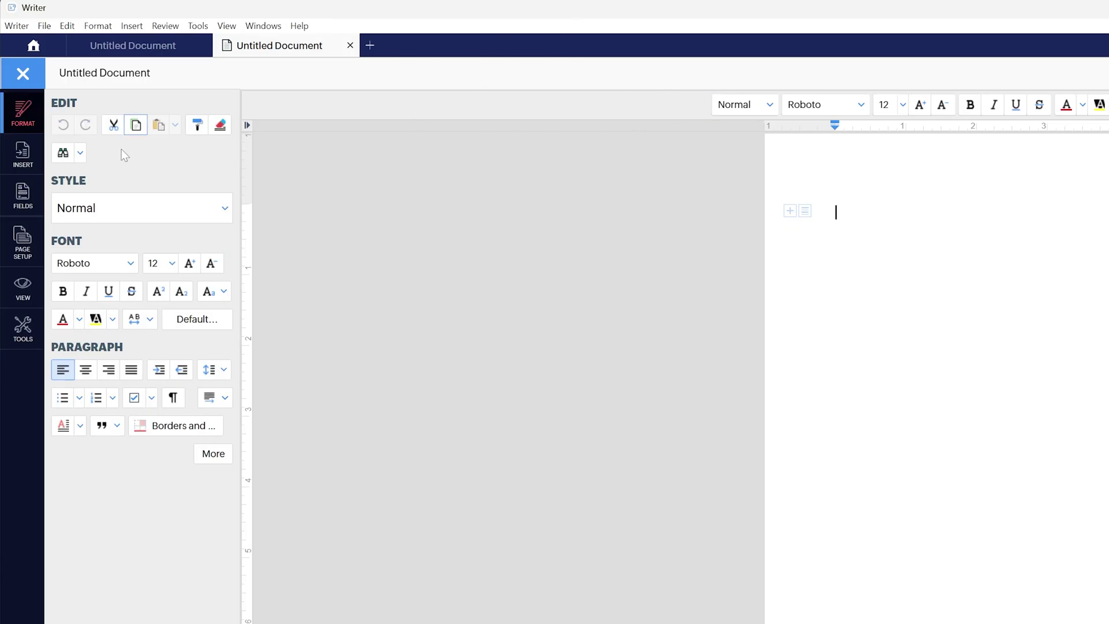
pyautogui.click(23, 153)
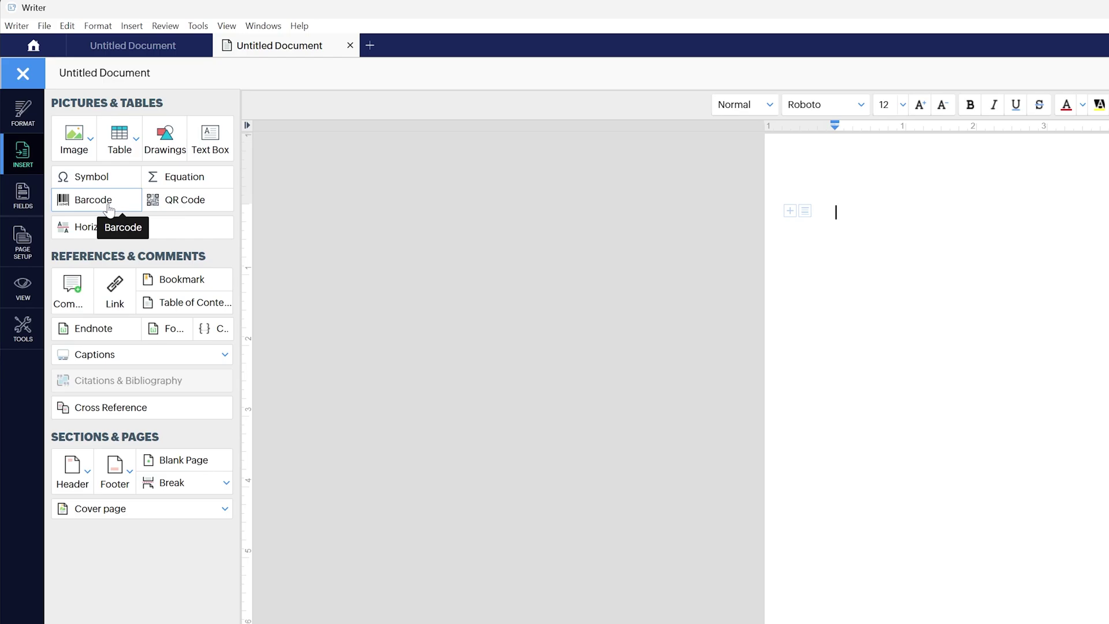
# - Open and cancel Insert QR Code, then open and close the full Paragraph Options
pyautogui.click(167, 202)
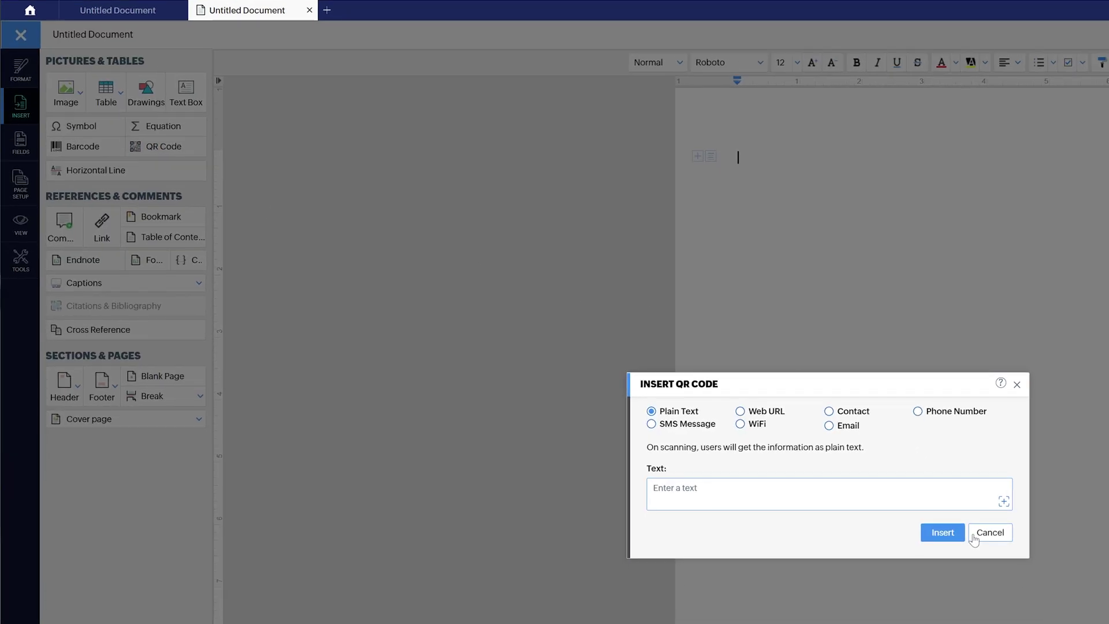
pyautogui.click(989, 532)
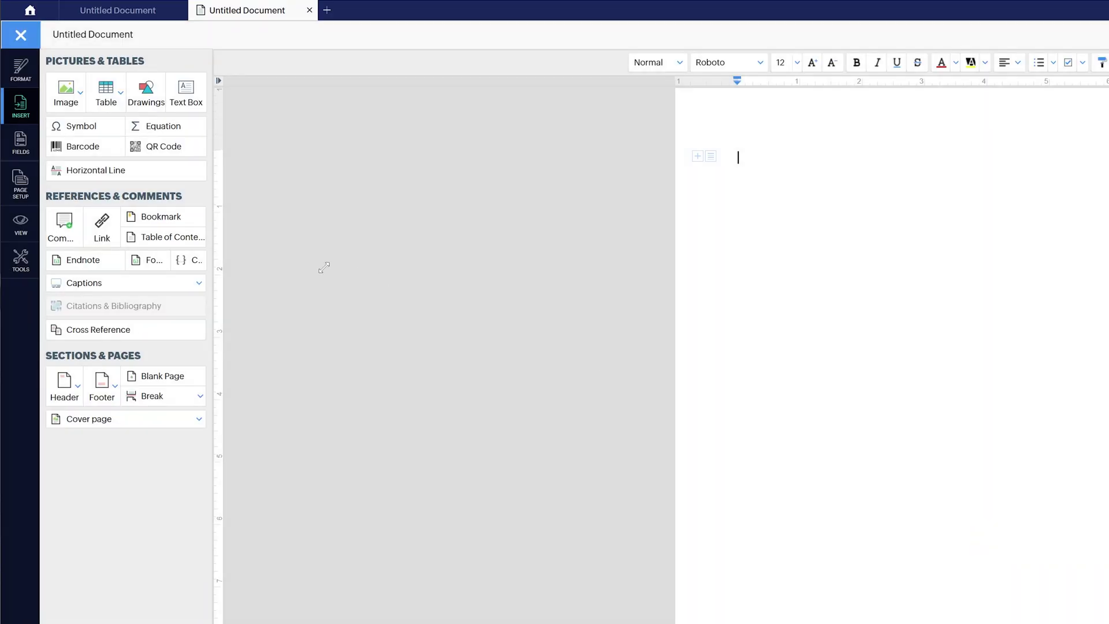
pyautogui.click(805, 213)
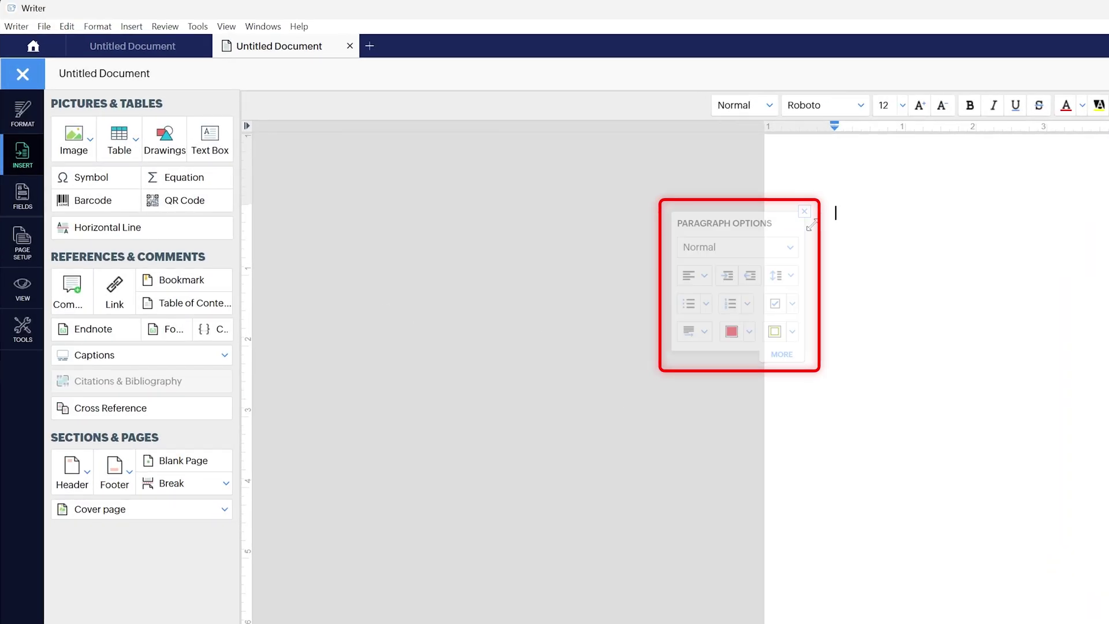
pyautogui.click(782, 354)
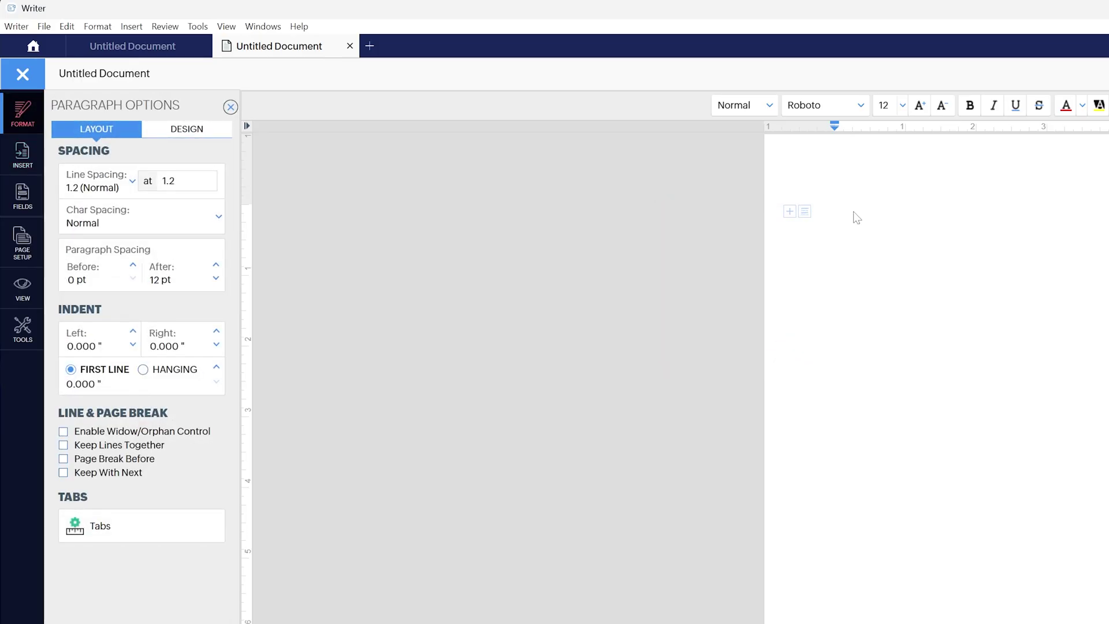
pyautogui.click(230, 106)
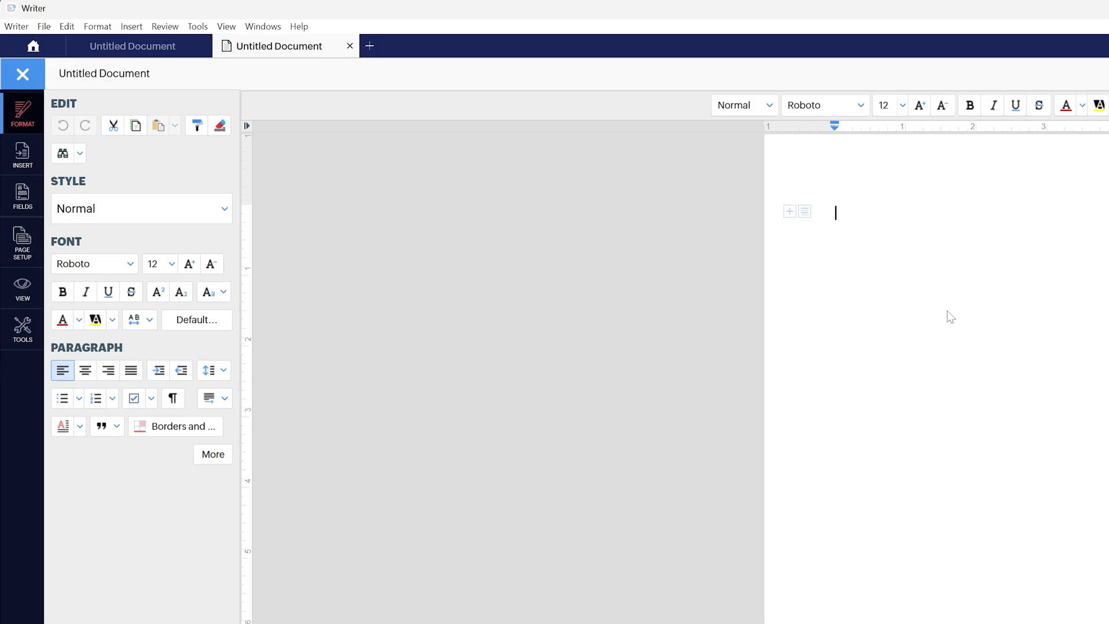
# - From a new tab's home screen, create Copy Of Slick from the Slick résumé template
pyautogui.click(371, 46)
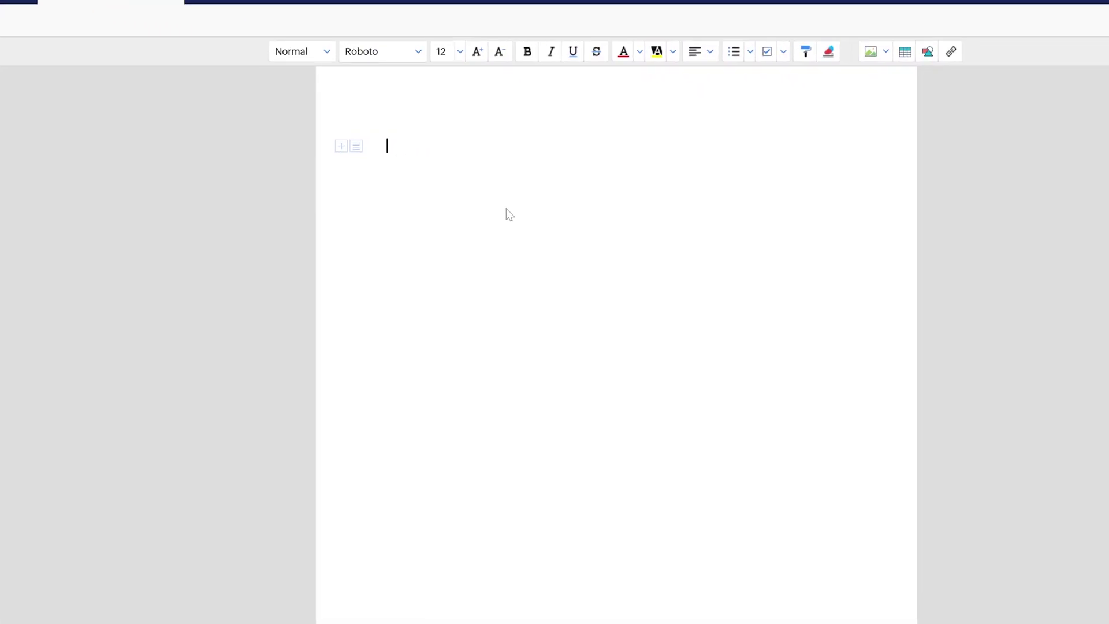
pyautogui.press('super+h')
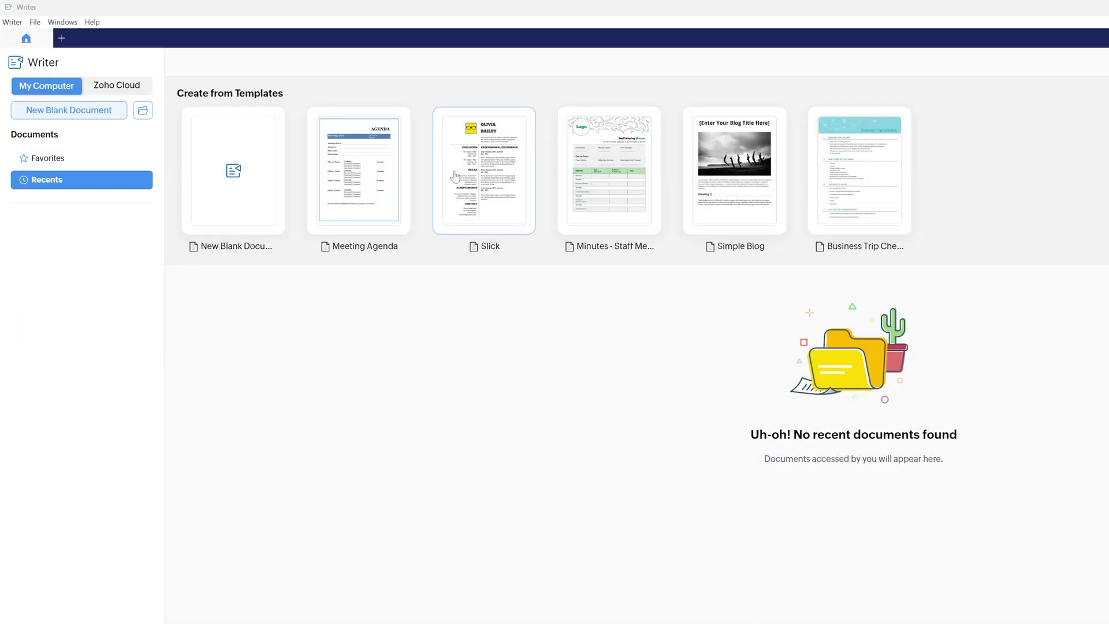
pyautogui.click(454, 172)
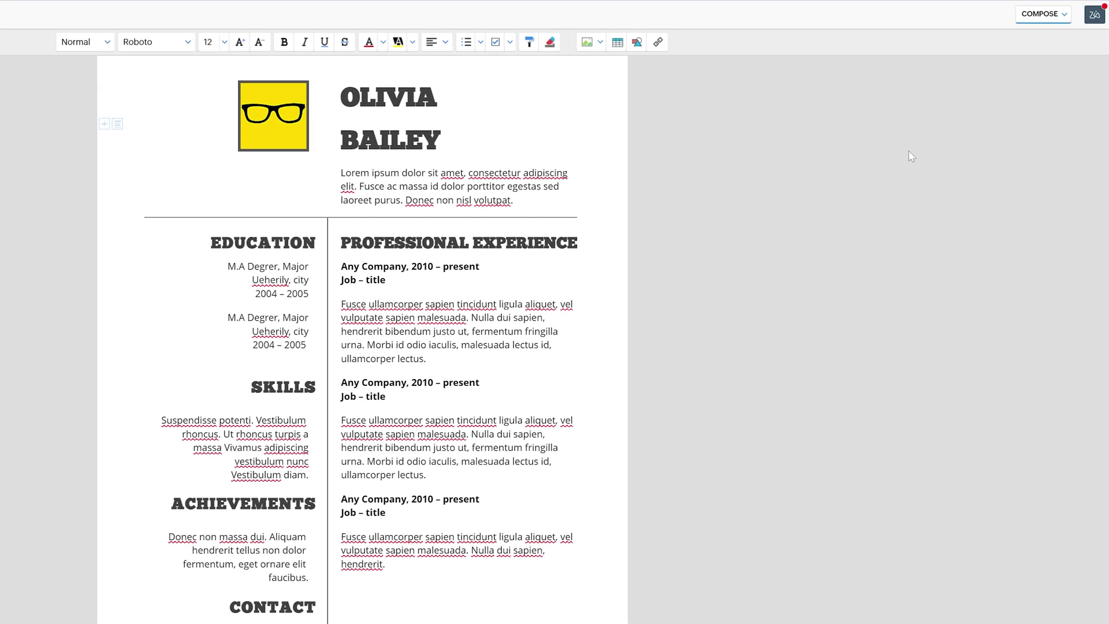
pyautogui.click(1043, 13)
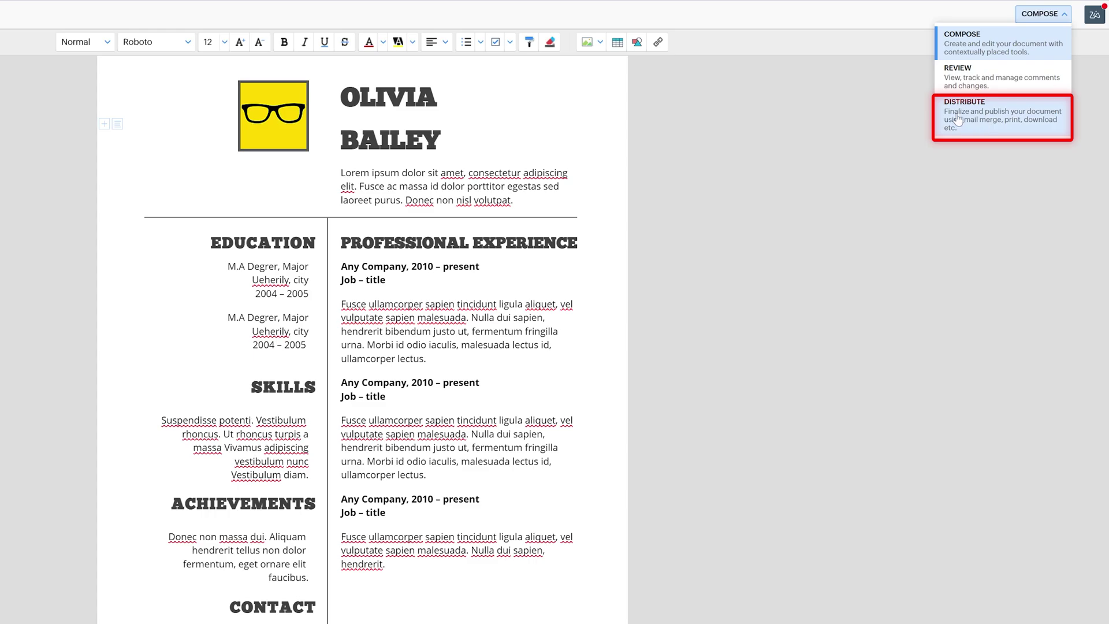
# - Switch Copy Of Slick from Compose to Review mode, then to Distribute mode
pyautogui.click(984, 71)
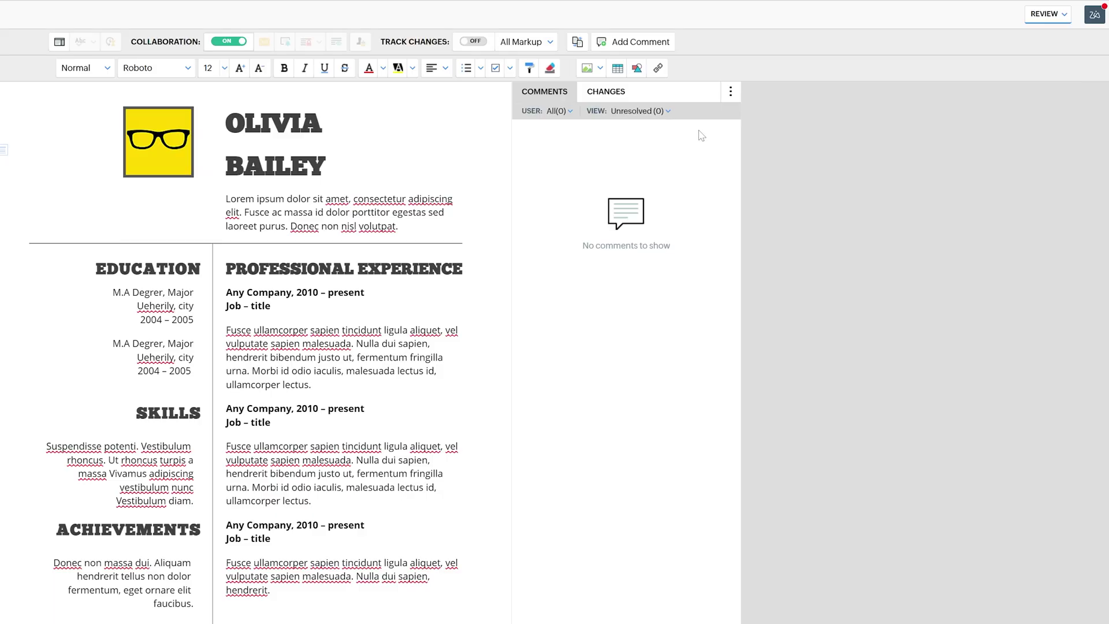
pyautogui.click(1047, 14)
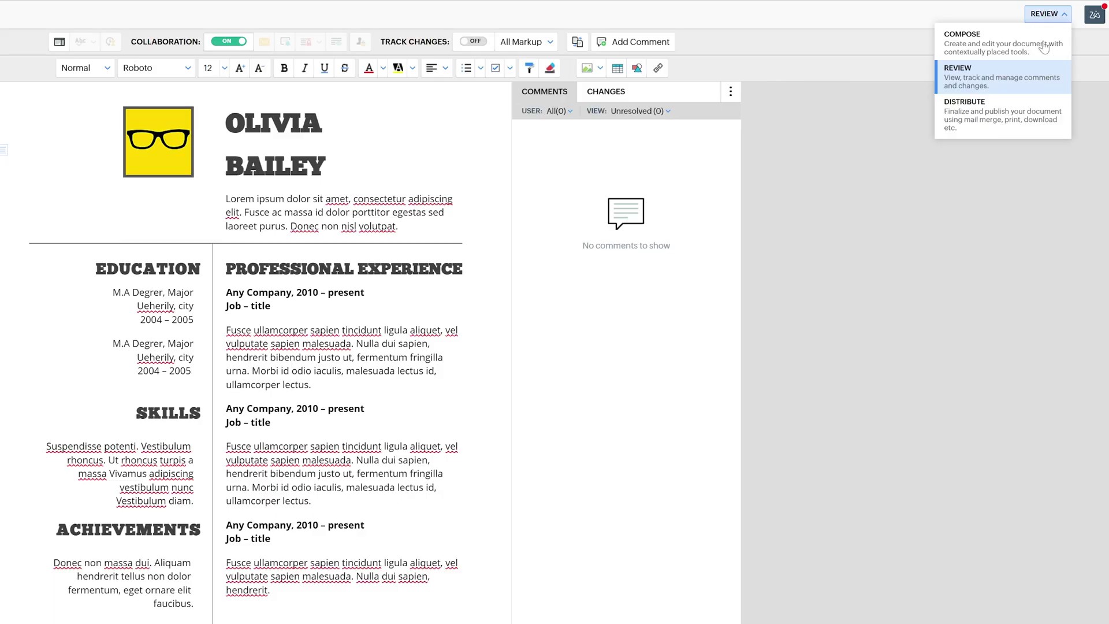
pyautogui.click(992, 104)
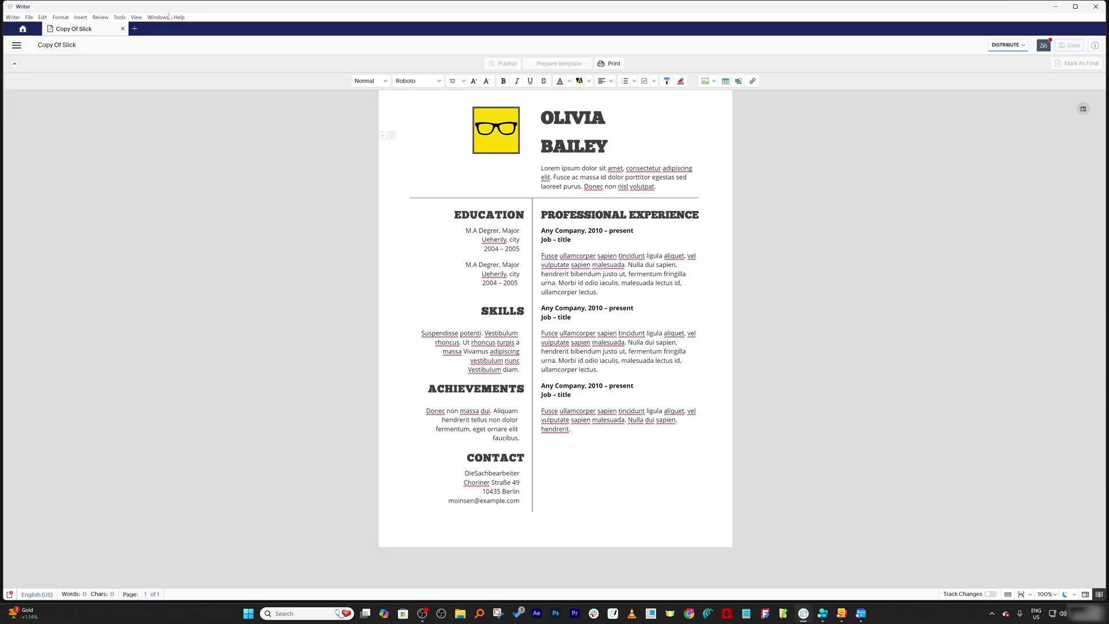
pyautogui.click(158, 16)
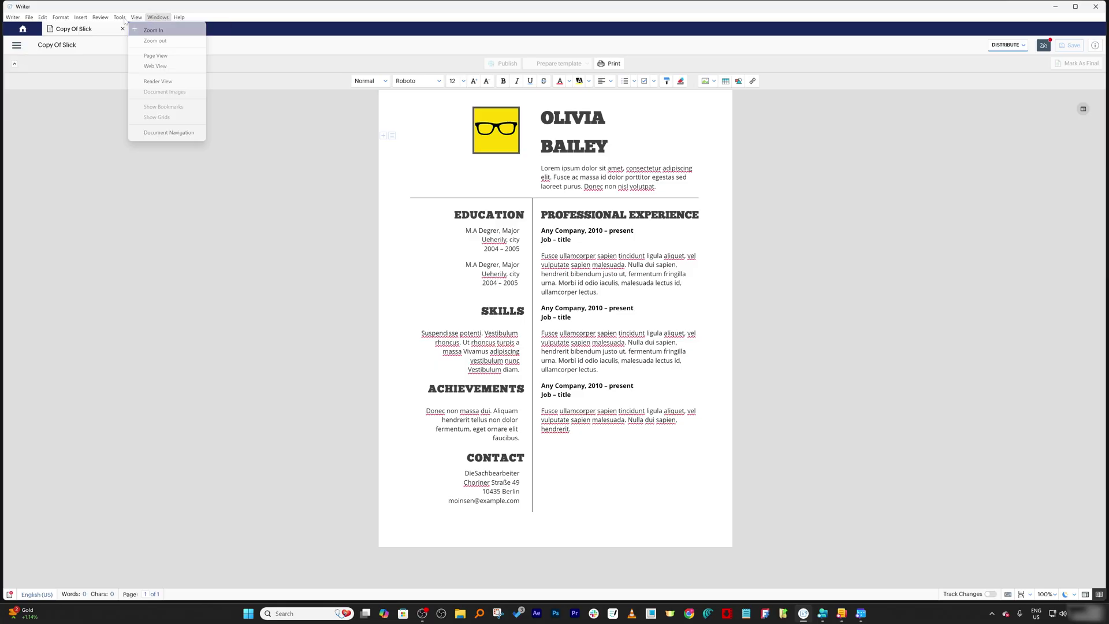
pyautogui.moveTo(61, 18)
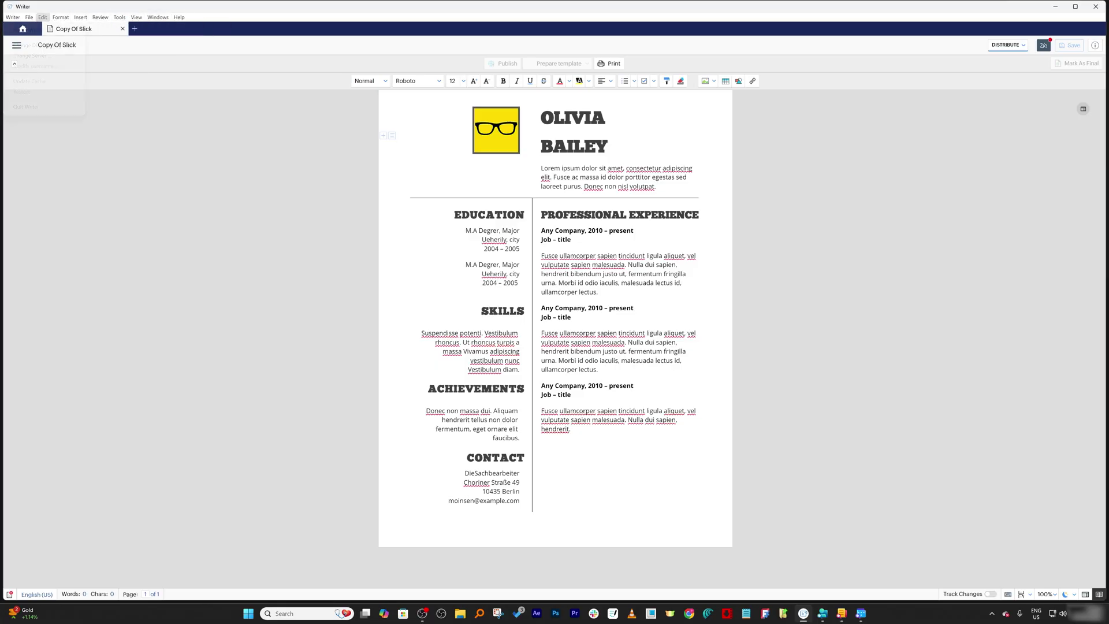